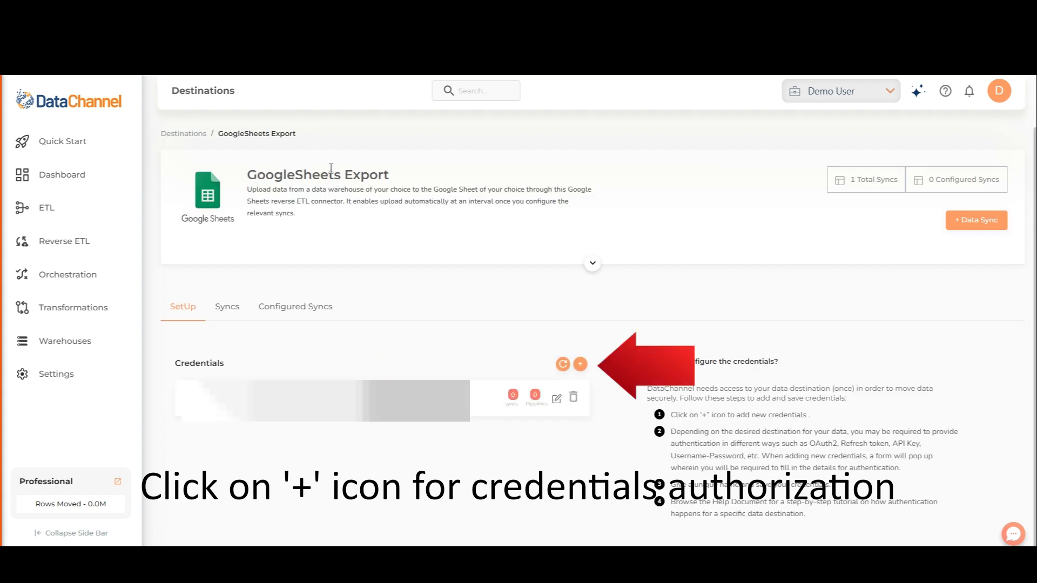
# Add new Google Sheets credentials named Demo and authorize them through Google sign-in
pyautogui.click(580, 364)
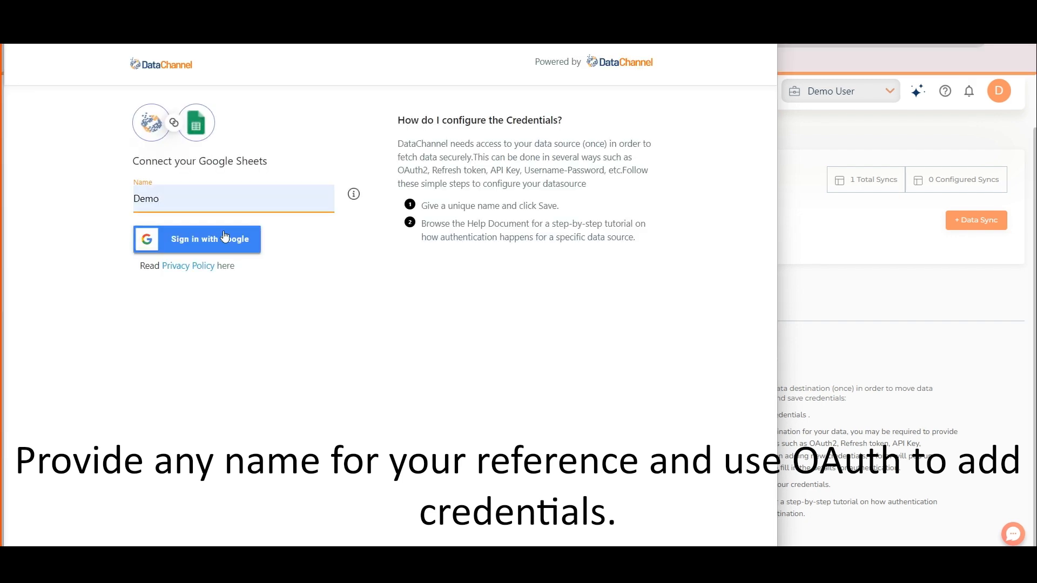
pyautogui.click(225, 243)
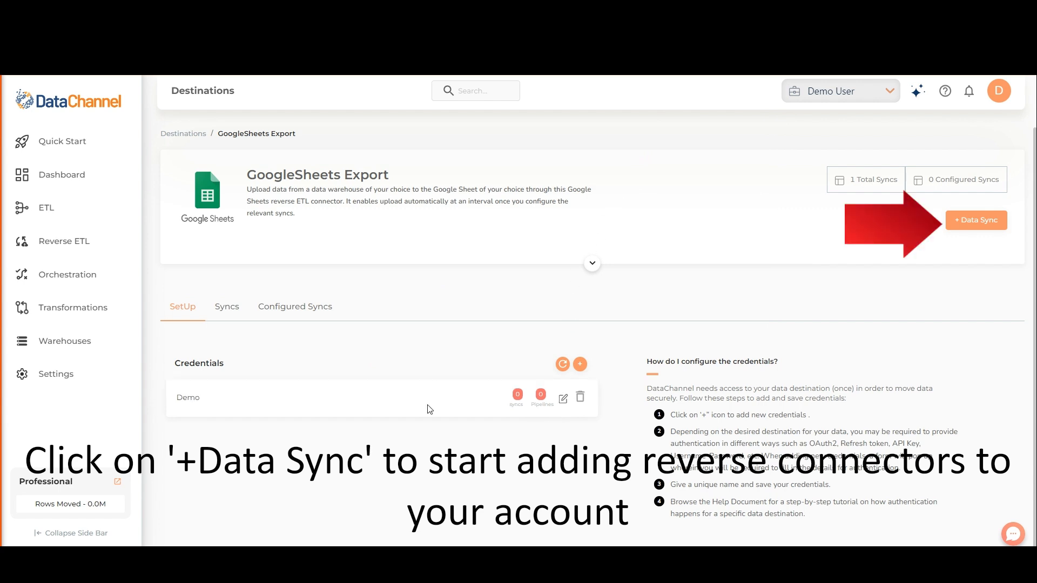
# Start a new data sync using the Demo credentials and the Export sync
pyautogui.click(979, 220)
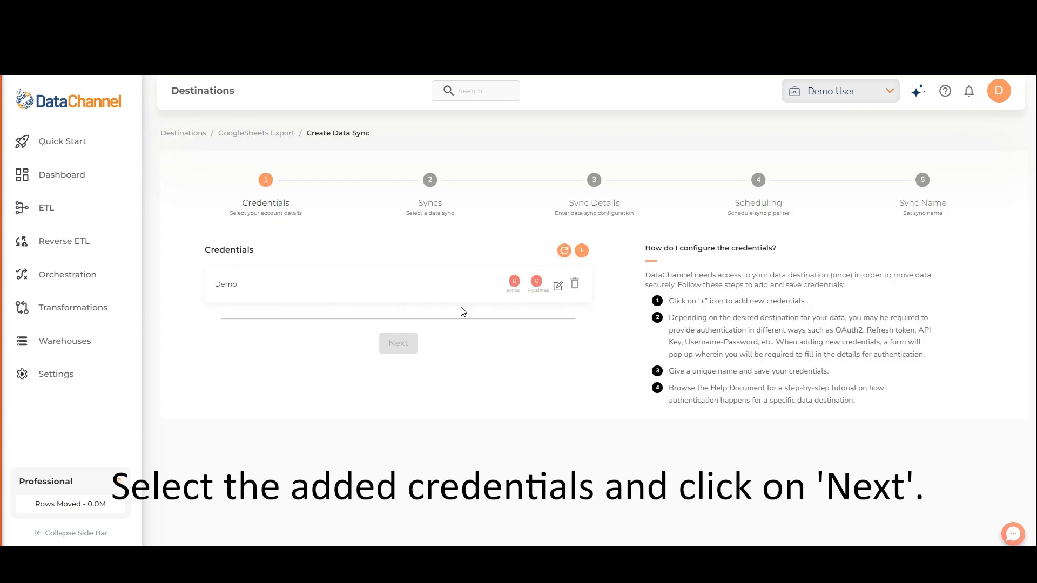
pyautogui.click(415, 298)
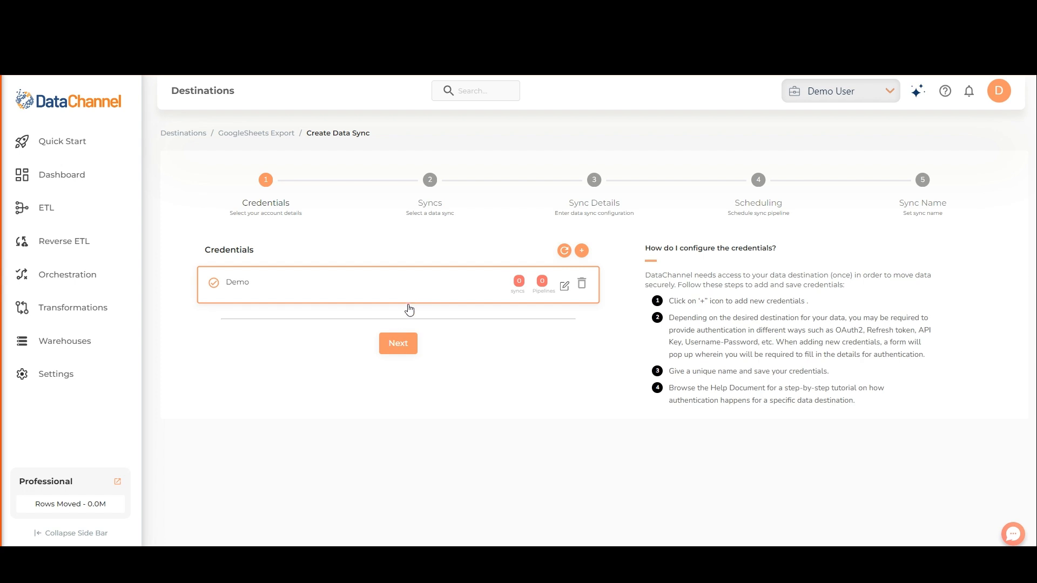
pyautogui.click(401, 344)
pyautogui.click(402, 345)
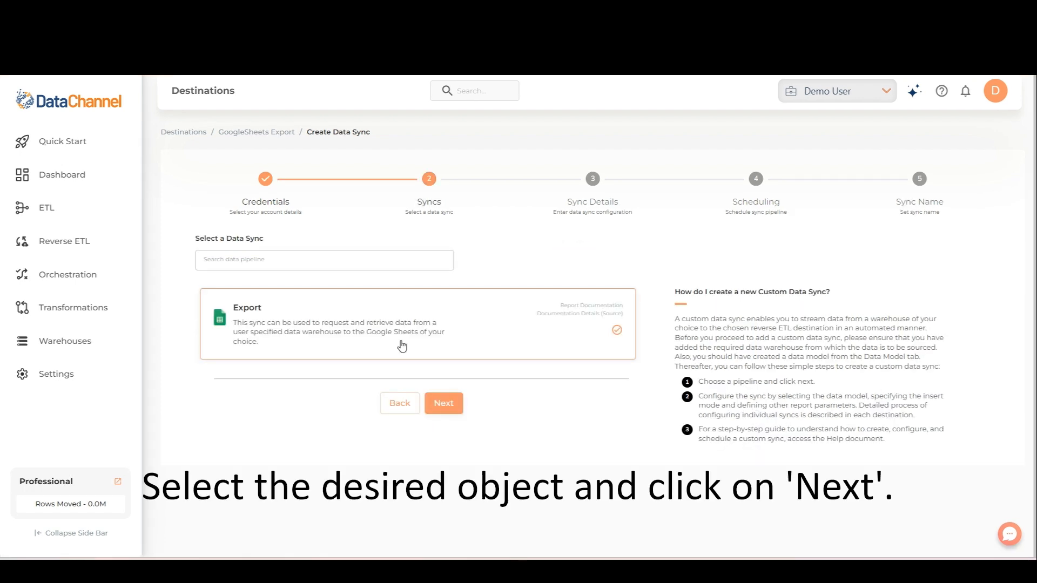
pyautogui.click(444, 405)
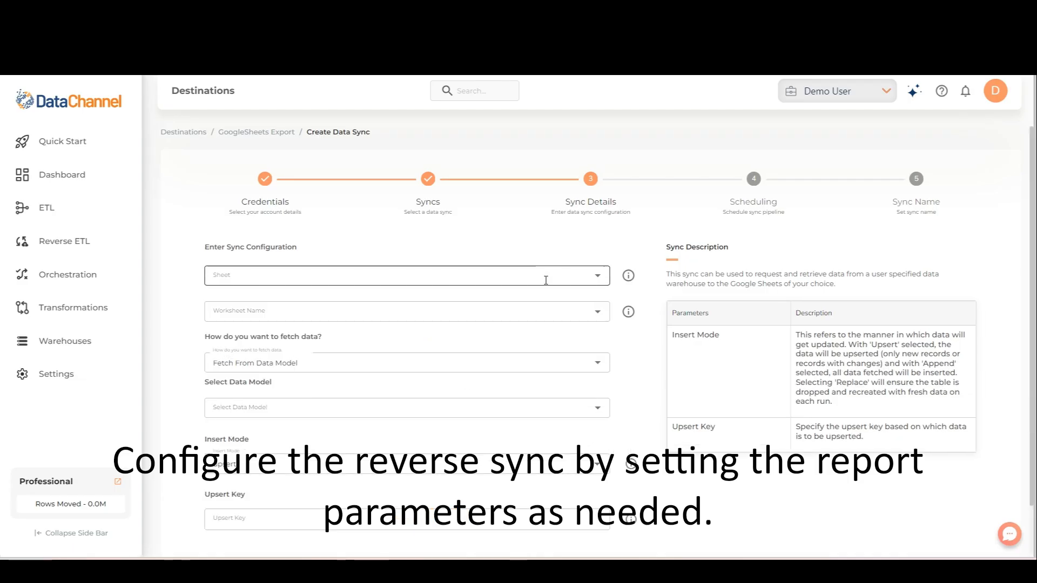
# Choose the destination Google Sheet and its Accounts - 0 worksheet for the sync
pyautogui.click(593, 275)
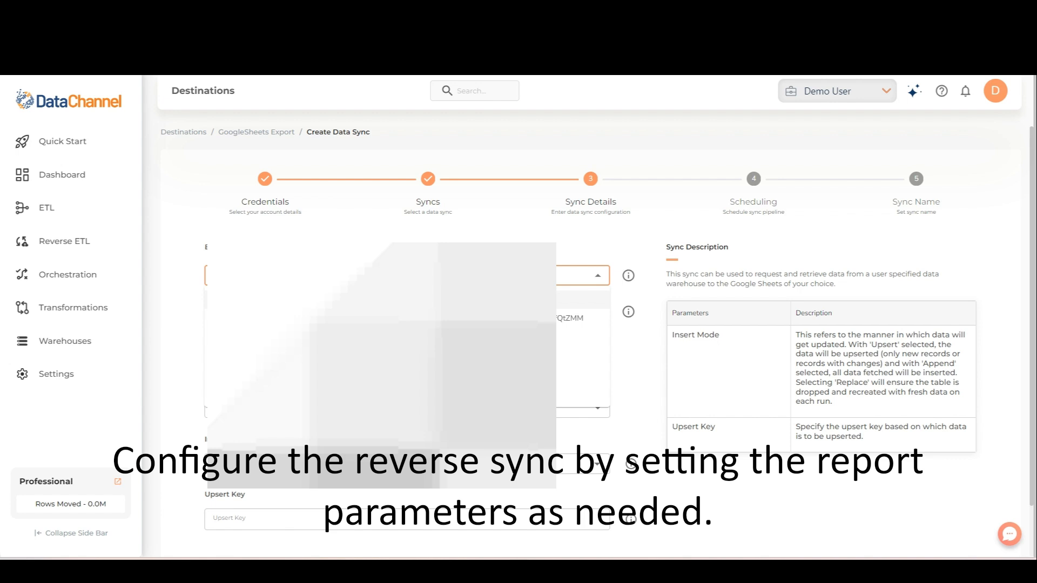
pyautogui.click(407, 300)
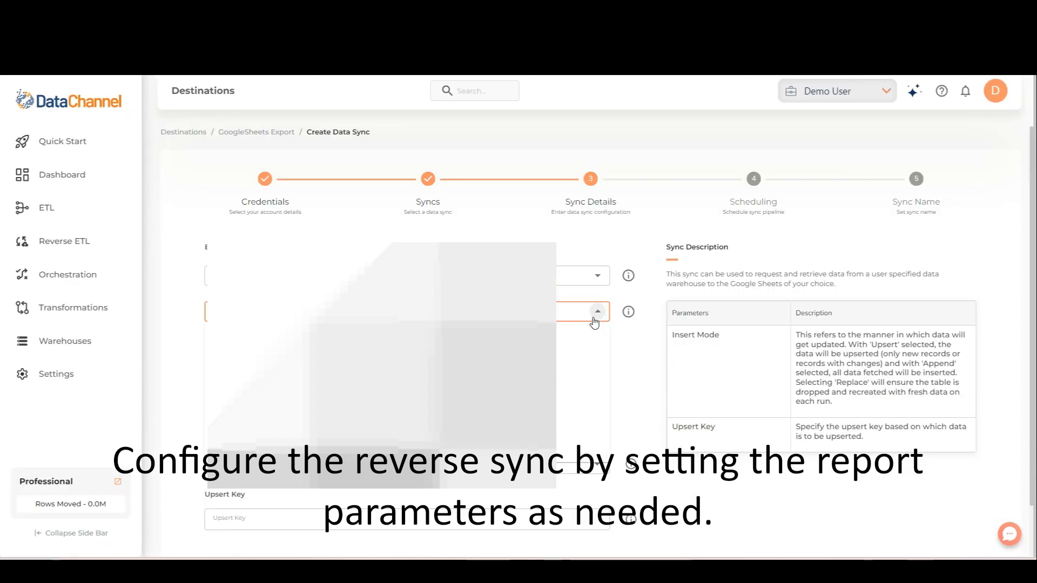
pyautogui.click(598, 314)
pyautogui.click(540, 354)
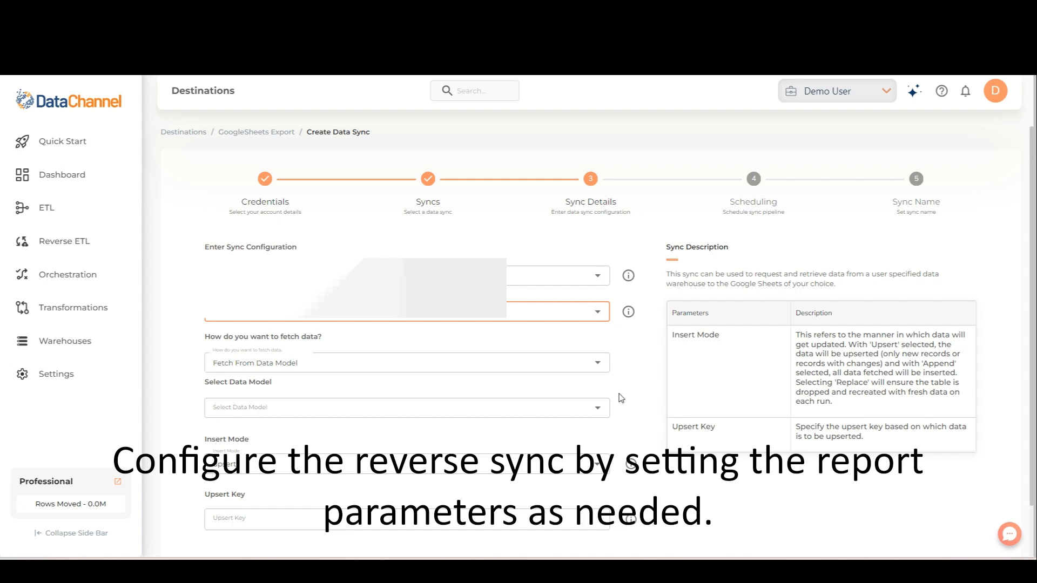
# Set the sync to fetch from a table or view, choosing the Demo data warehouse and a table in it
pyautogui.click(598, 365)
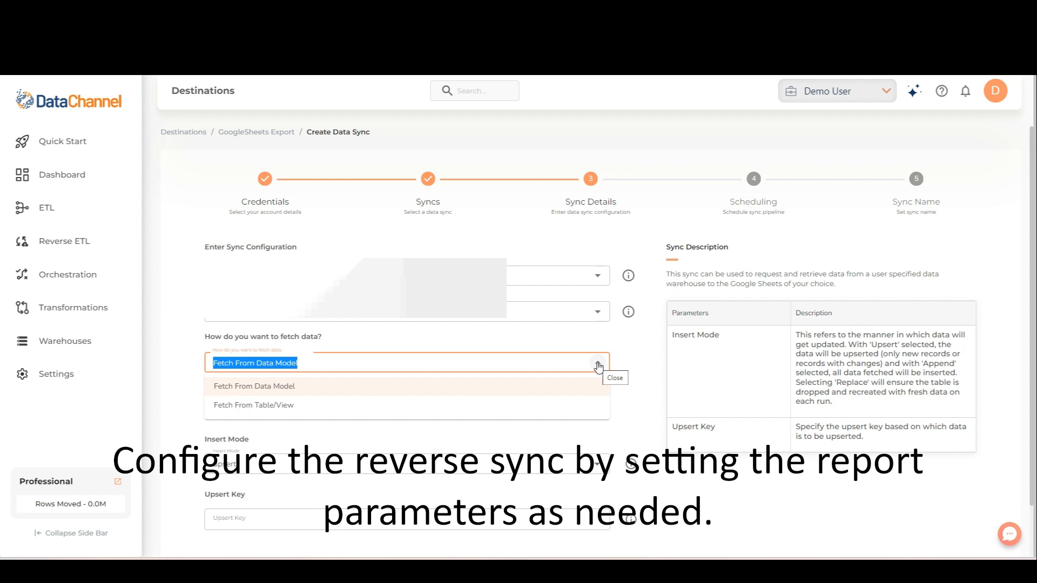
pyautogui.click(519, 406)
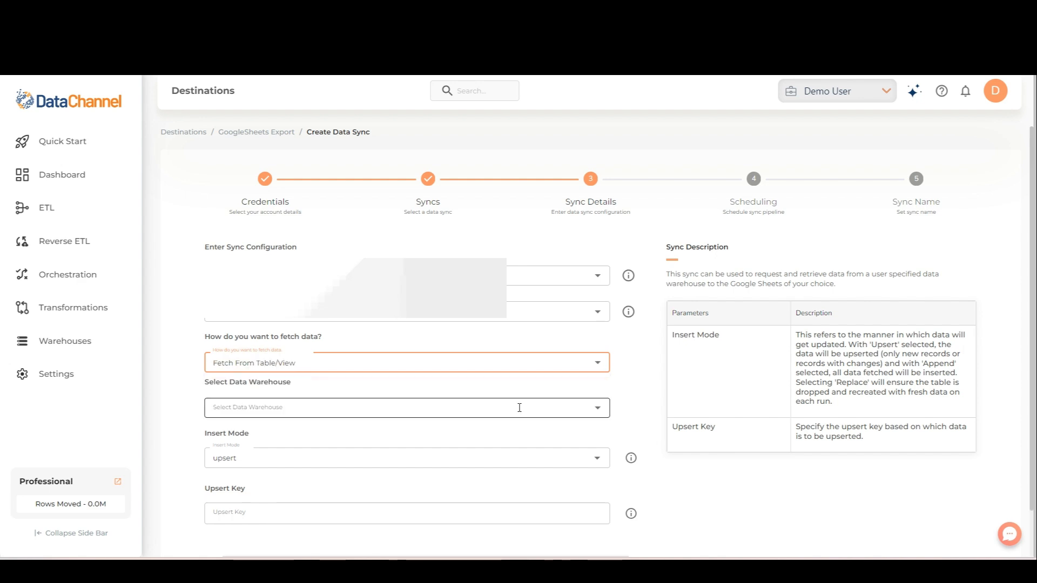
pyautogui.click(602, 413)
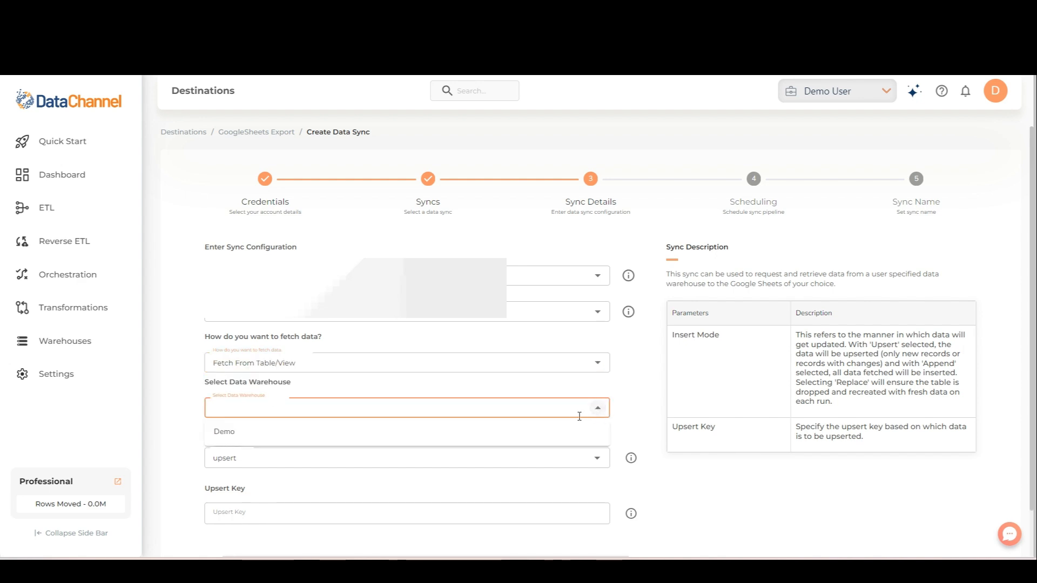
pyautogui.click(556, 438)
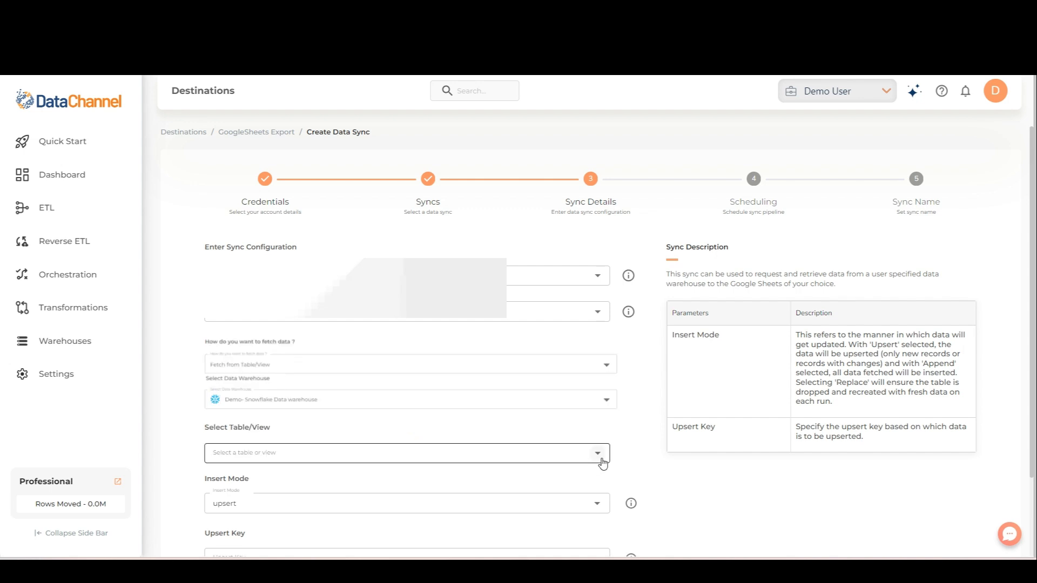
pyautogui.click(597, 454)
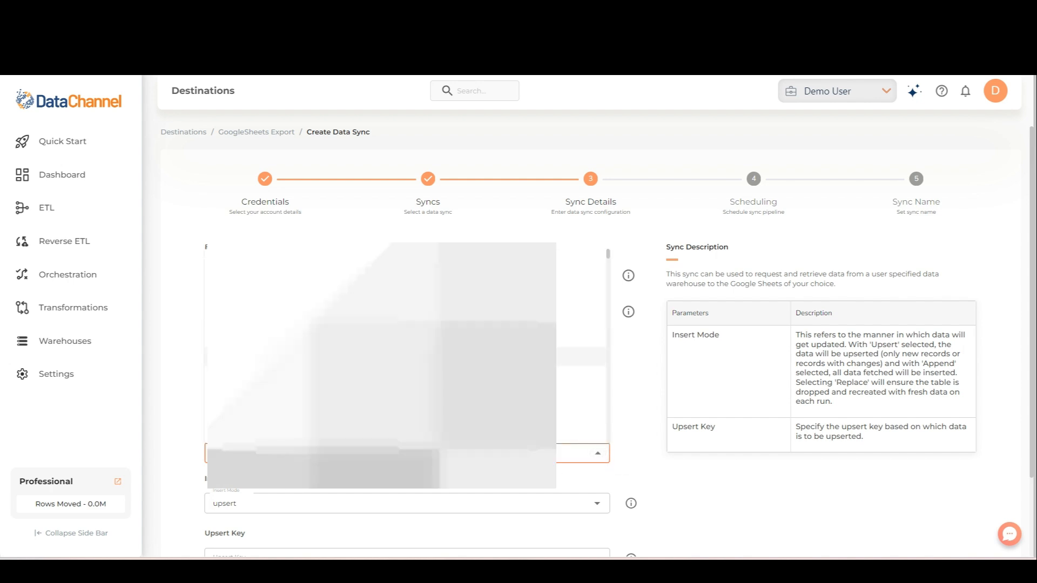
pyautogui.click(303, 413)
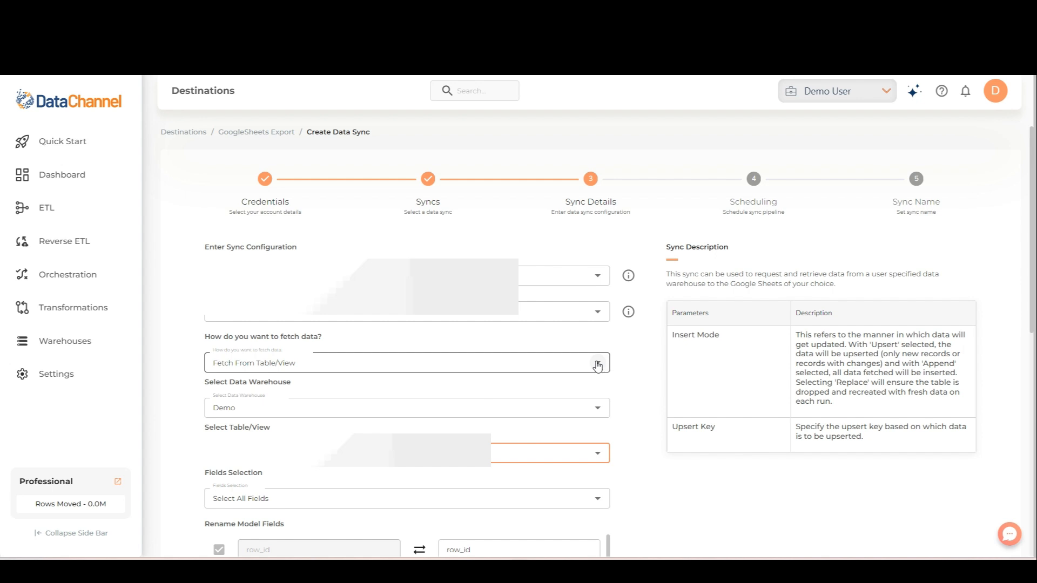
# Set the sync to fetch from a data model and choose the Accounts model
pyautogui.click(597, 367)
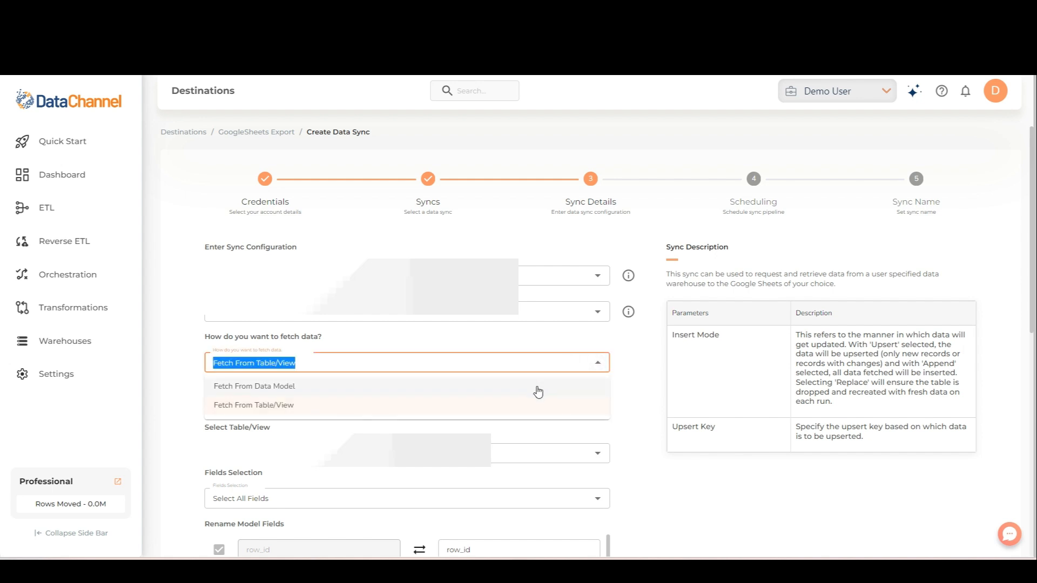
pyautogui.click(537, 388)
pyautogui.moveTo(88, 241)
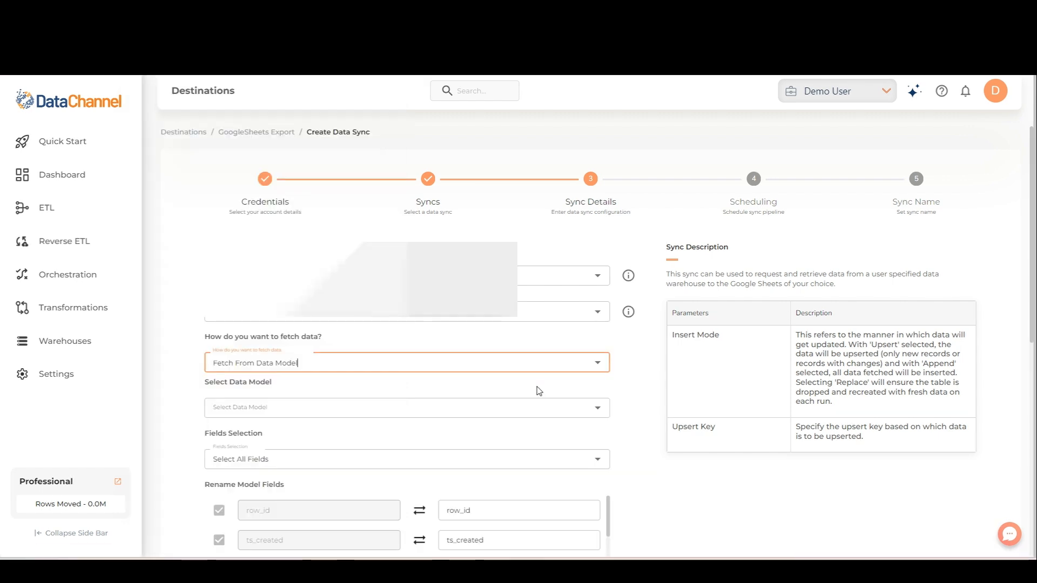
pyautogui.click(597, 407)
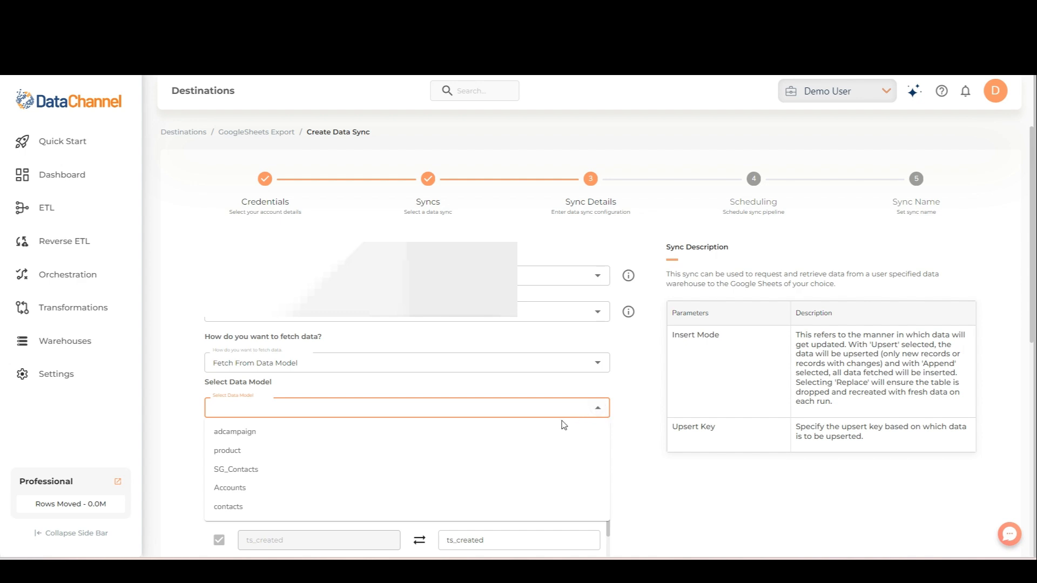
pyautogui.click(493, 486)
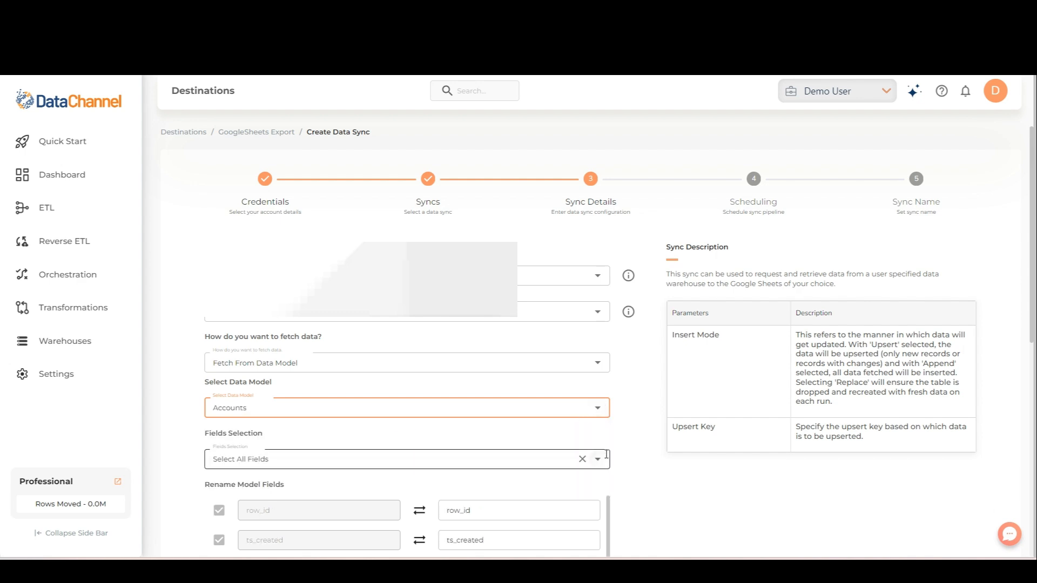
# Restrict the sync to specific fields, excluding row_id, ts_created, open_deals, date_created, description and number_of_employees
pyautogui.click(596, 460)
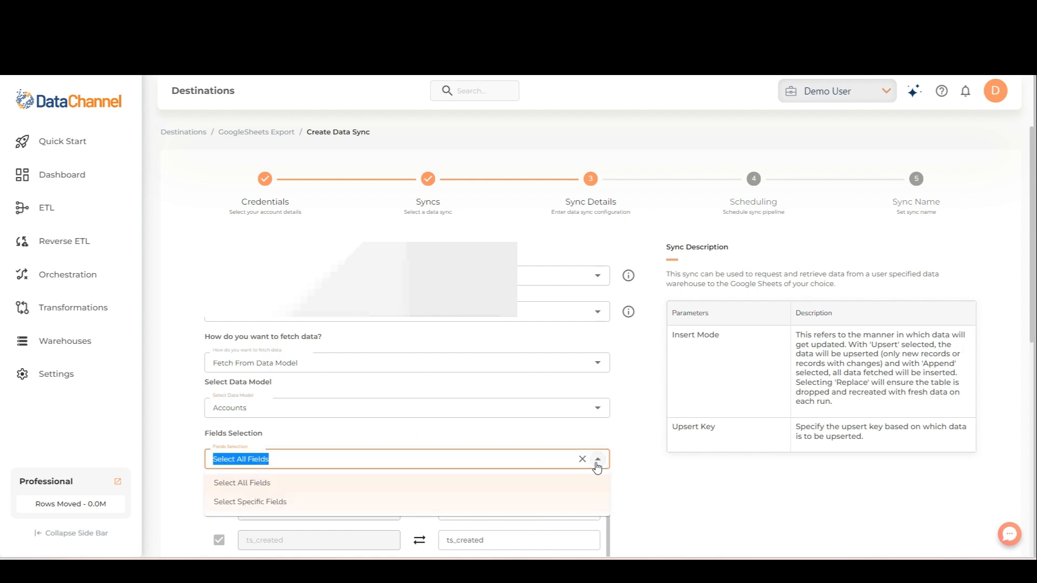
pyautogui.click(525, 501)
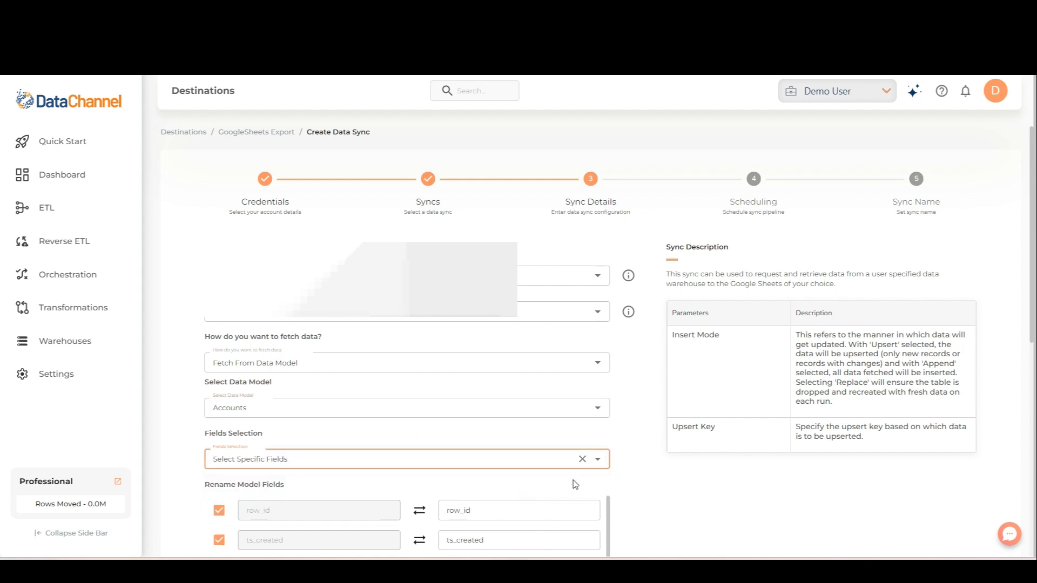
pyautogui.scroll(-3, 545, 485)
pyautogui.click(218, 362)
pyautogui.click(219, 332)
pyautogui.click(218, 452)
pyautogui.scroll(-1, 222, 469)
pyautogui.click(219, 481)
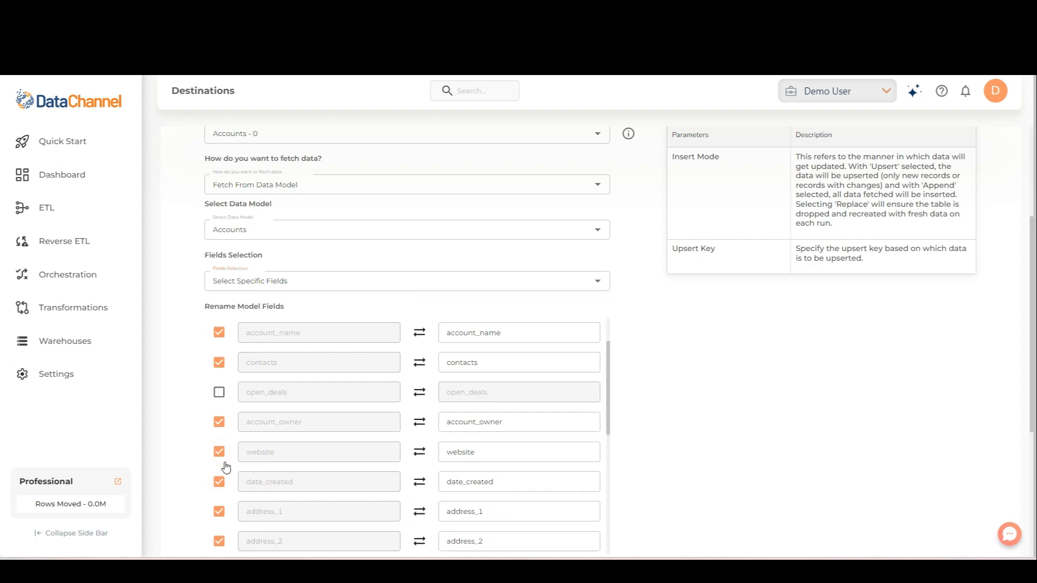
pyautogui.scroll(-2, 221, 459)
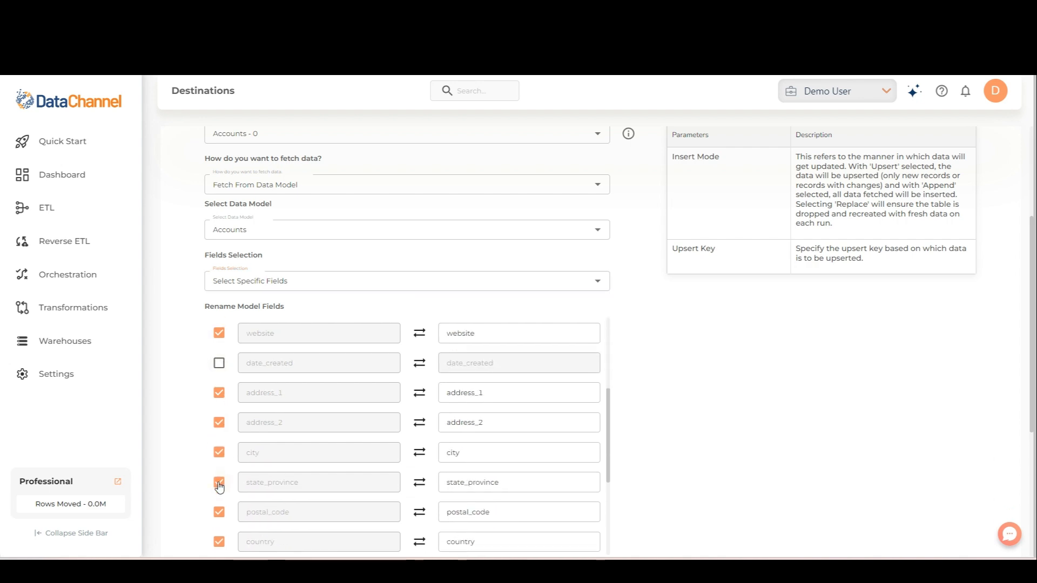
pyautogui.scroll(-3, 219, 535)
pyautogui.click(218, 424)
pyautogui.click(219, 453)
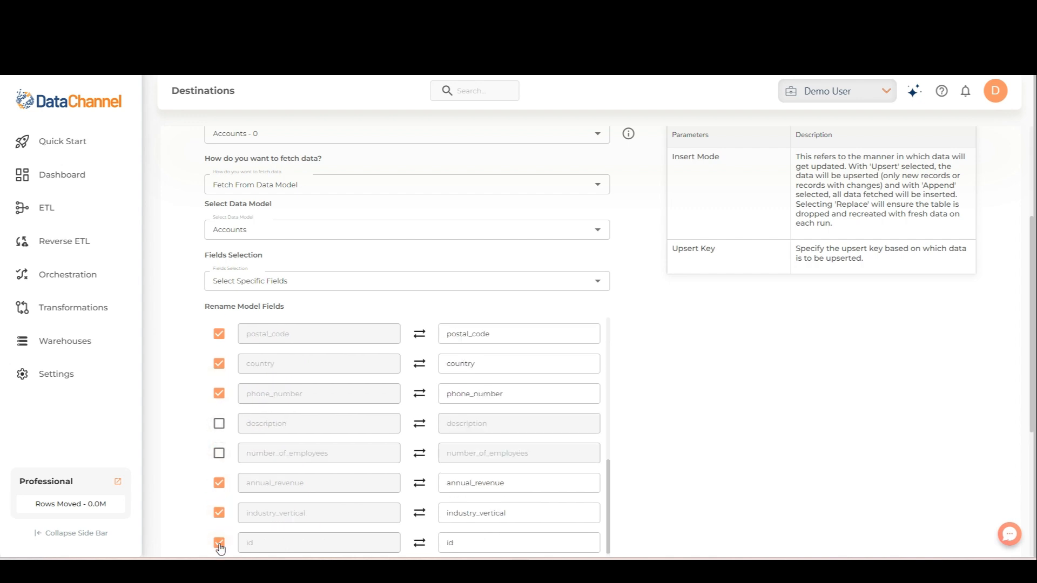
# Set the fetch mode to Incremental with account_owner as the incremental key
pyautogui.scroll(-5, 352, 542)
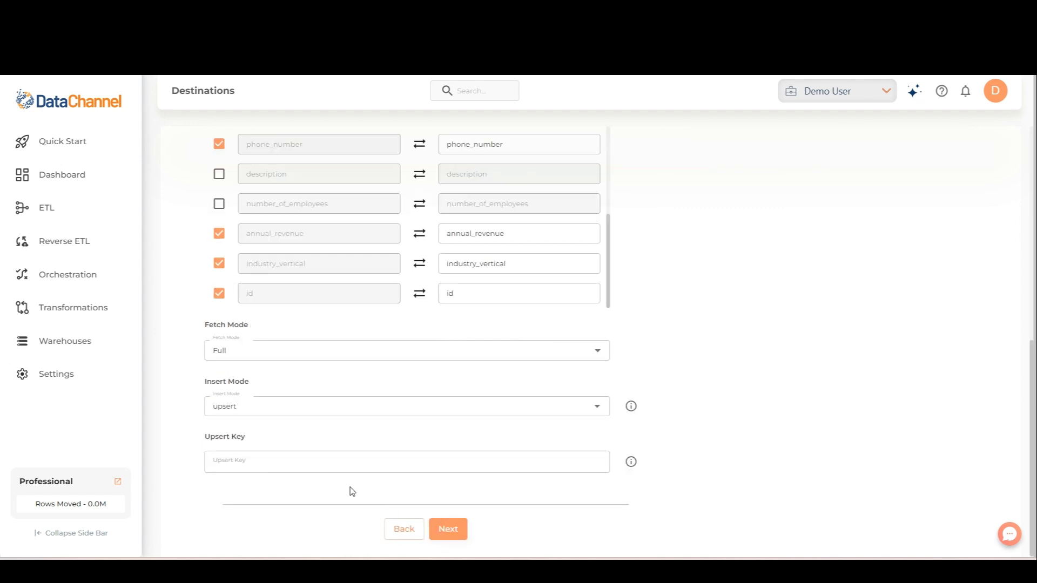
pyautogui.click(409, 350)
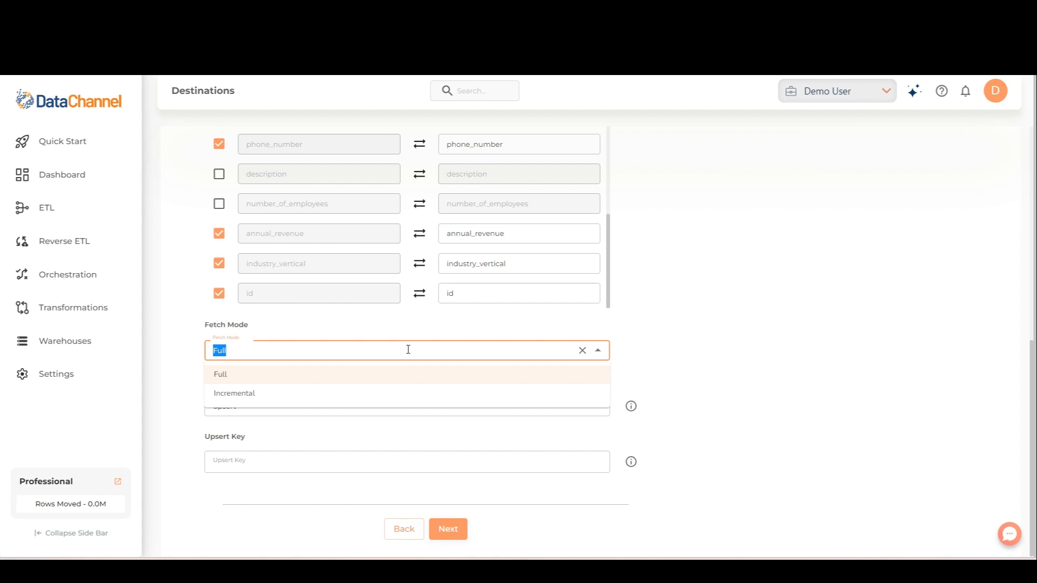
pyautogui.click(397, 396)
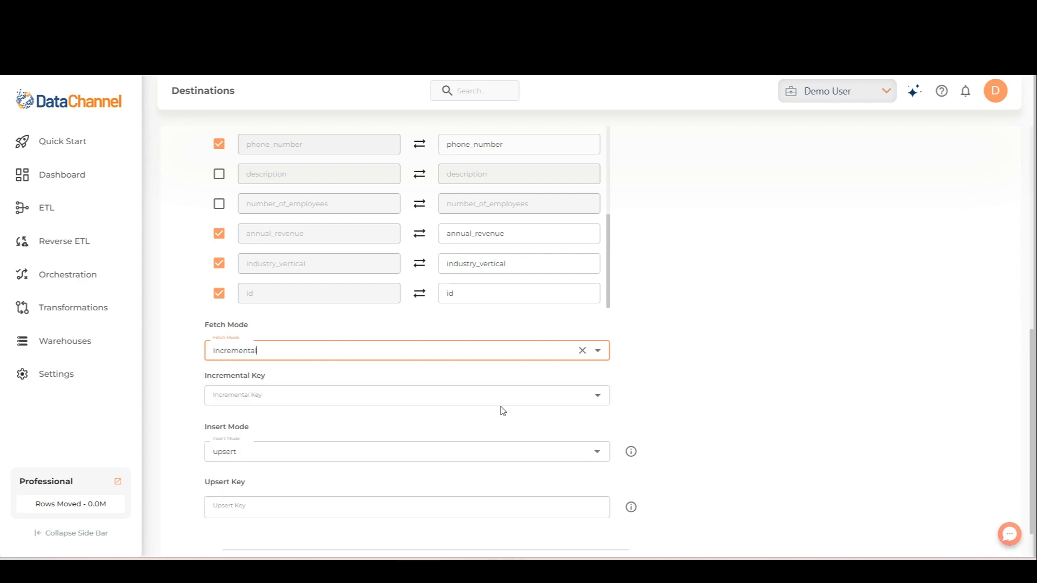
pyautogui.click(604, 396)
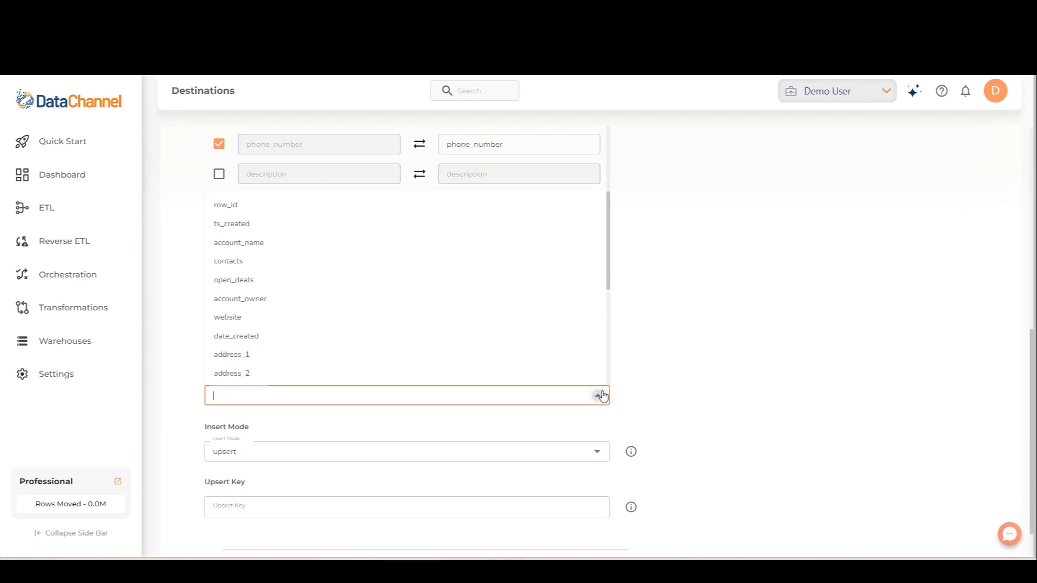
pyautogui.click(429, 299)
# Set the insert mode to append and continue to the scheduling stage
pyautogui.scroll(-1, 485, 399)
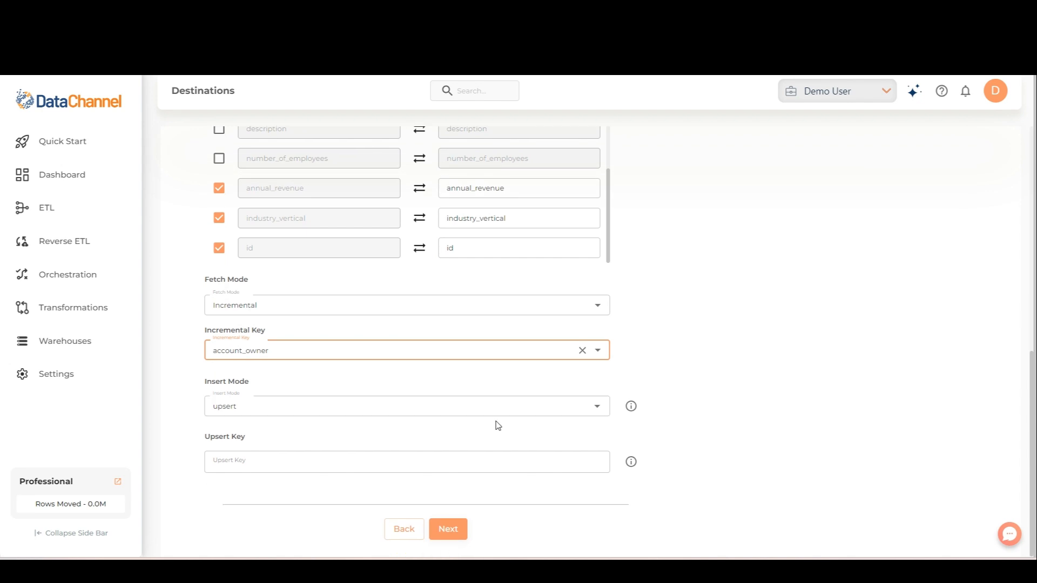
pyautogui.click(598, 415)
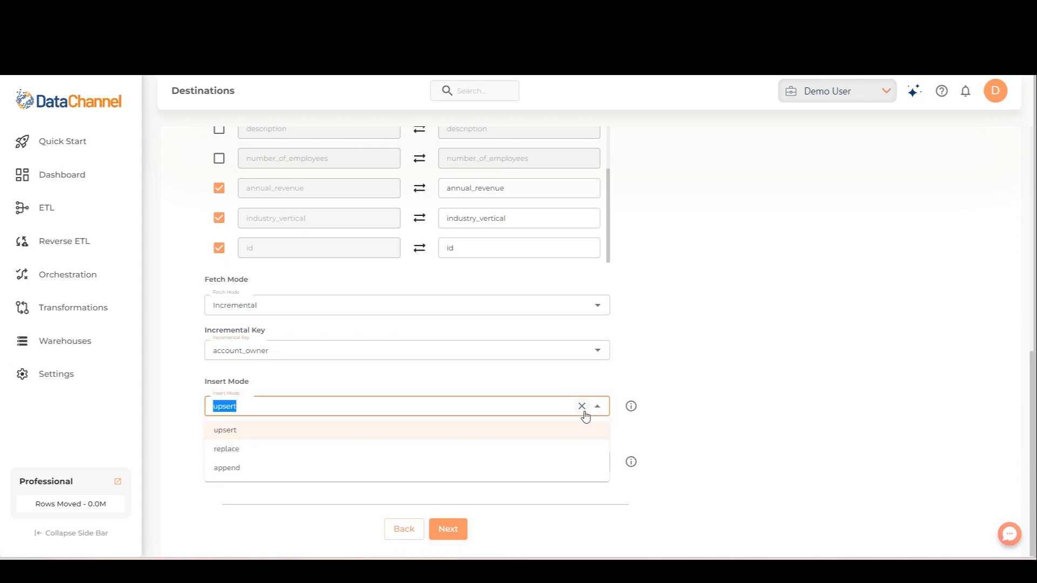
pyautogui.click(556, 477)
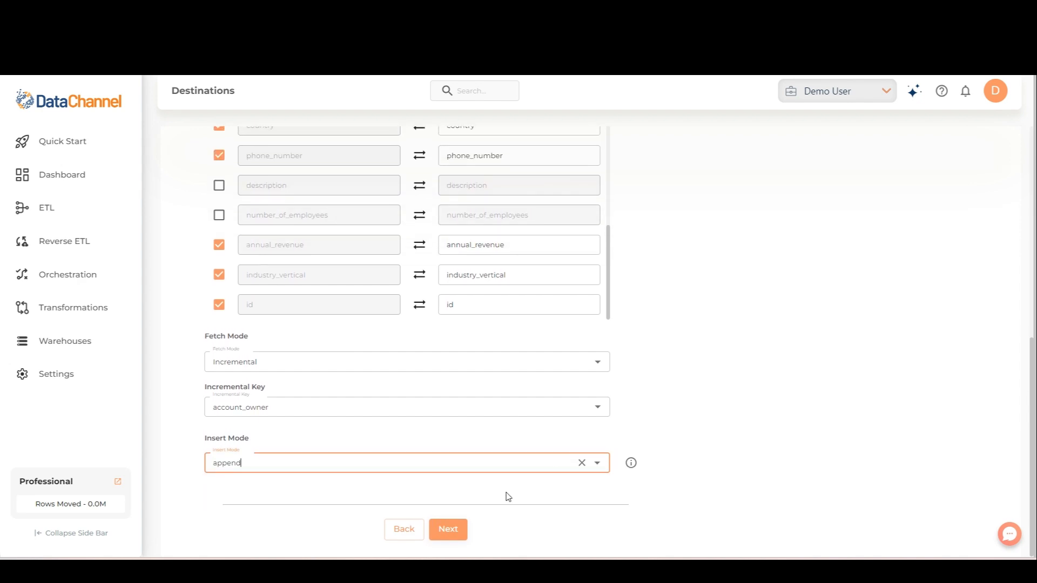
pyautogui.click(448, 532)
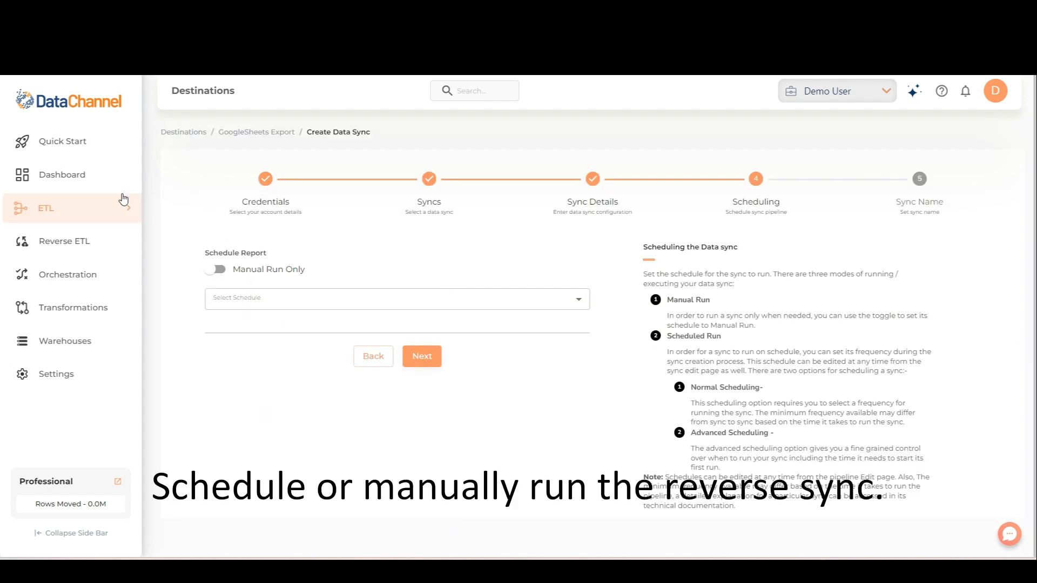
# Schedule the sync to run every 8 hours, leaving manual-only running off
pyautogui.click(216, 270)
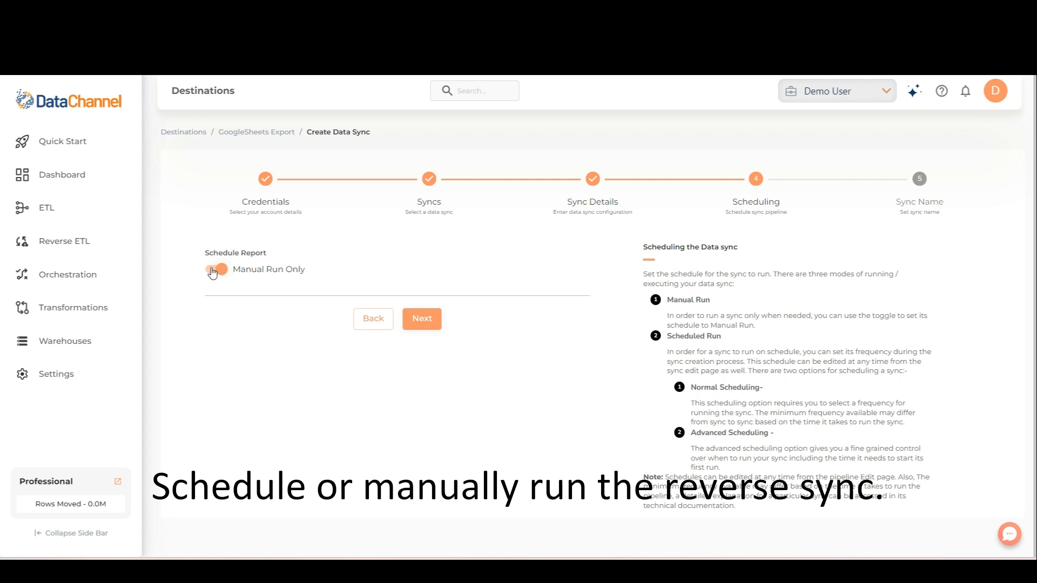
pyautogui.click(212, 271)
pyautogui.click(255, 300)
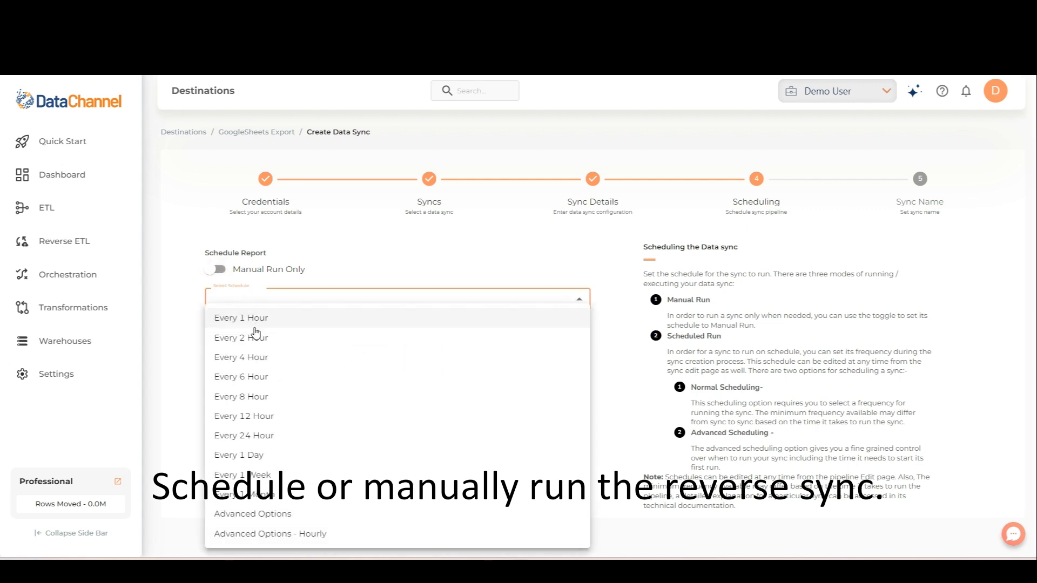
pyautogui.click(238, 397)
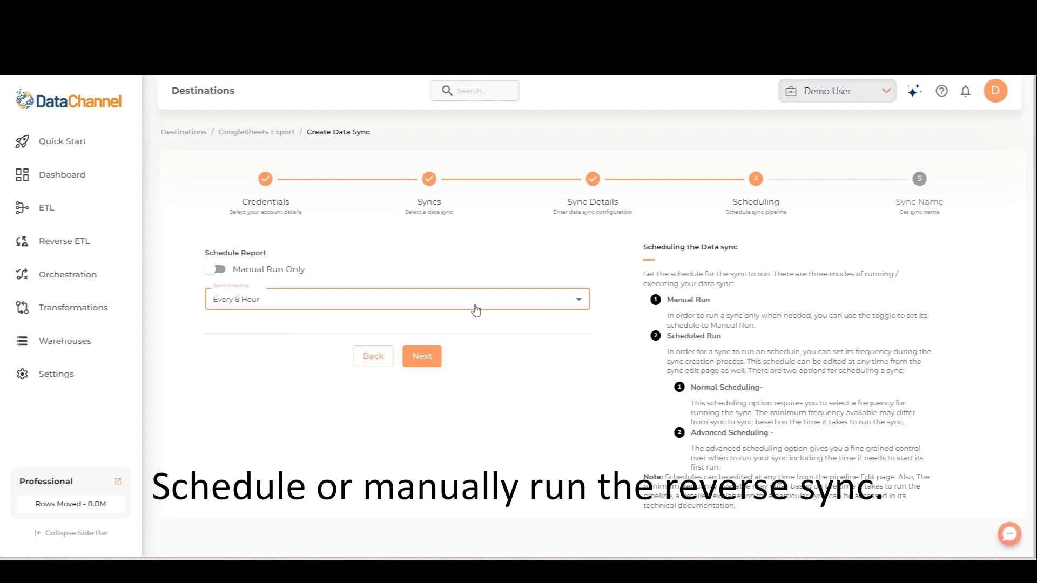
# Switch the schedule to Advanced Options with month Apr, interval Every 4 Hour, hour 6 and minute 10, and continue to naming
pyautogui.click(475, 306)
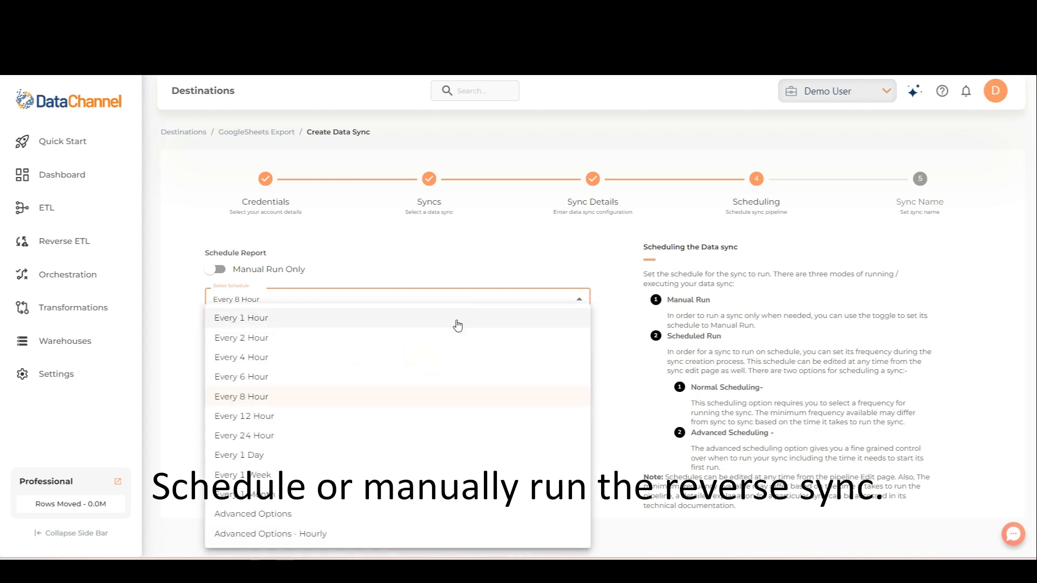
pyautogui.click(387, 522)
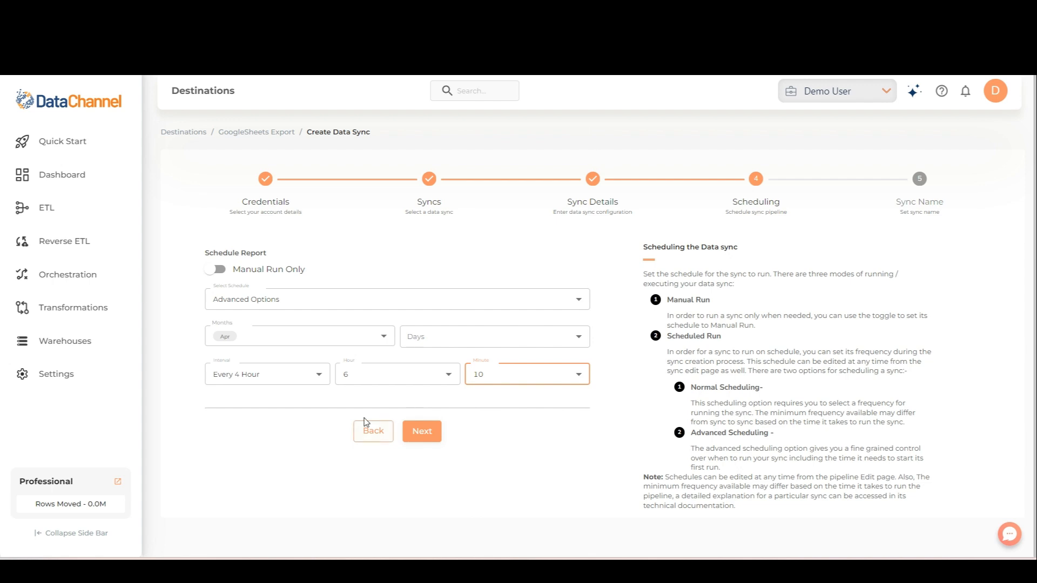
pyautogui.click(421, 431)
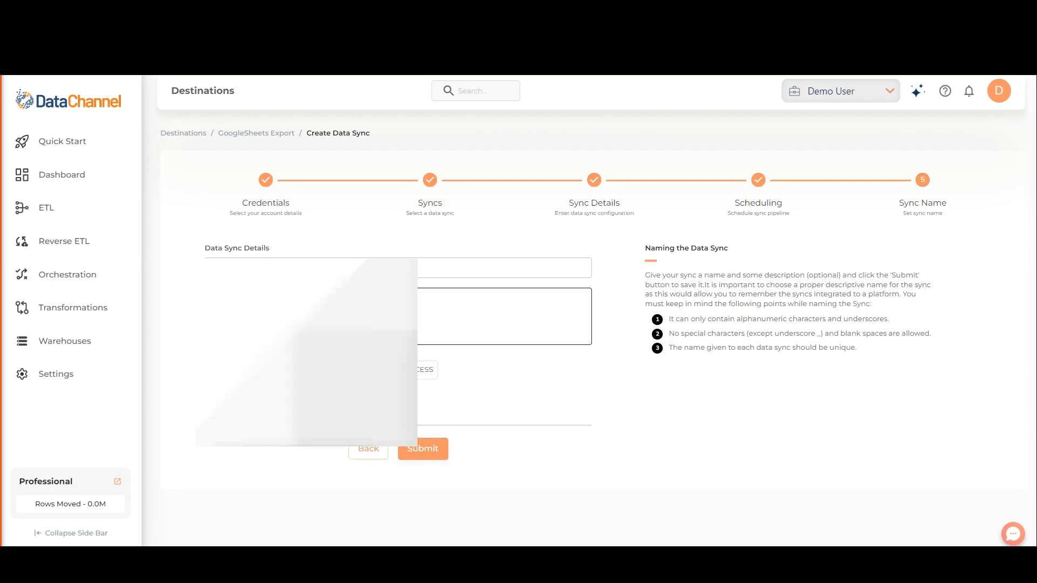
# Name the data sync Demo, describe it as "This is a demo", and set notifications to Error and Success
pyautogui.click(263, 303)
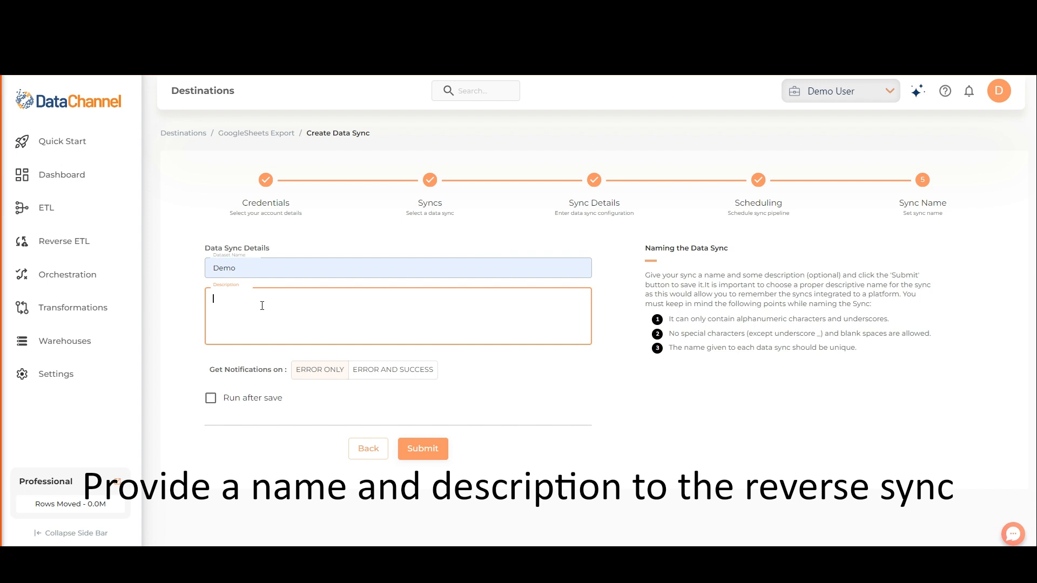
pyautogui.write('This is a demo')
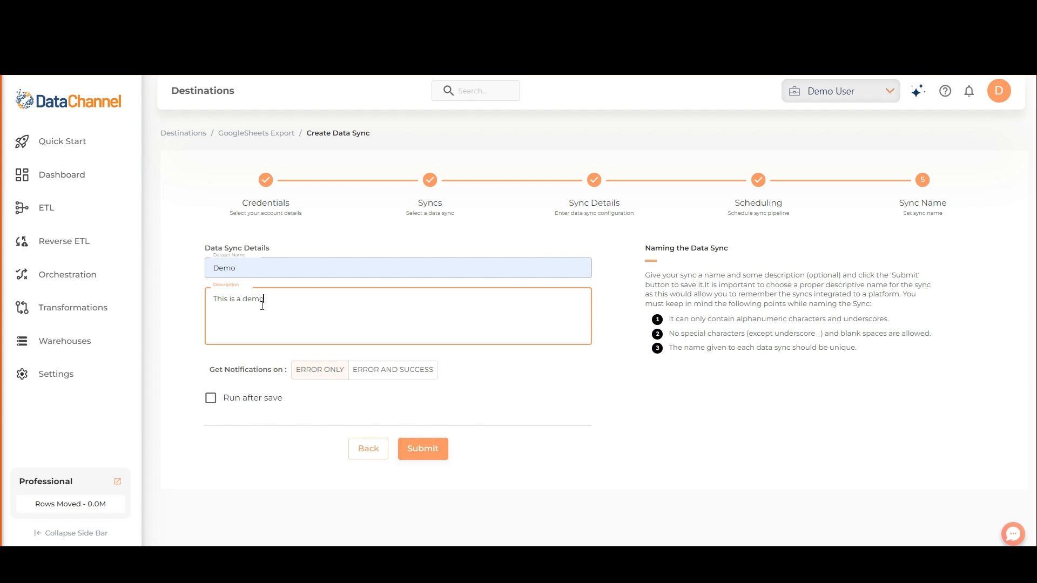
pyautogui.click(377, 372)
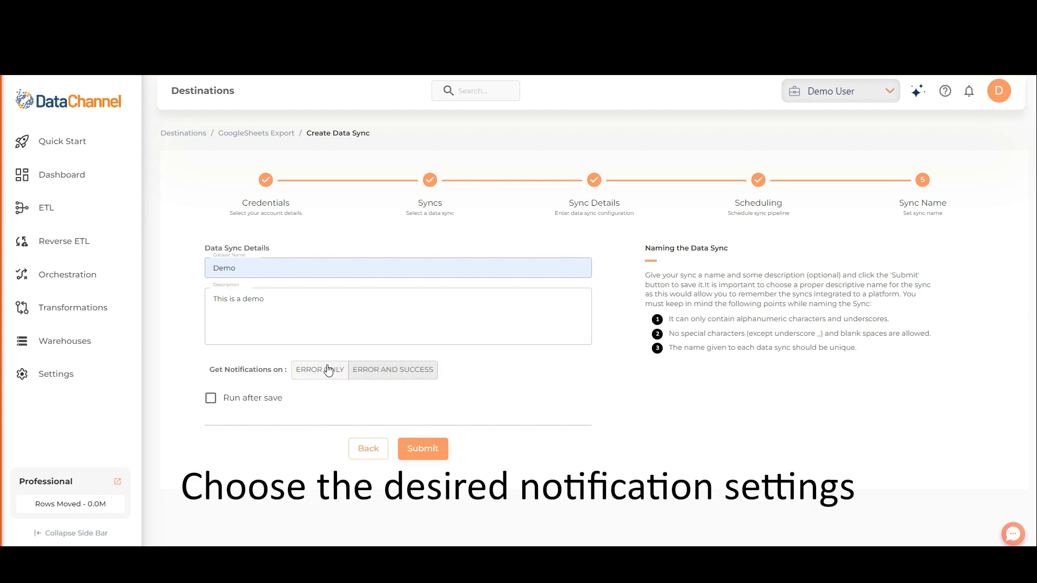
pyautogui.click(326, 370)
pyautogui.click(384, 369)
# Submit the data sync with Run after save left off
pyautogui.click(212, 400)
pyautogui.click(215, 402)
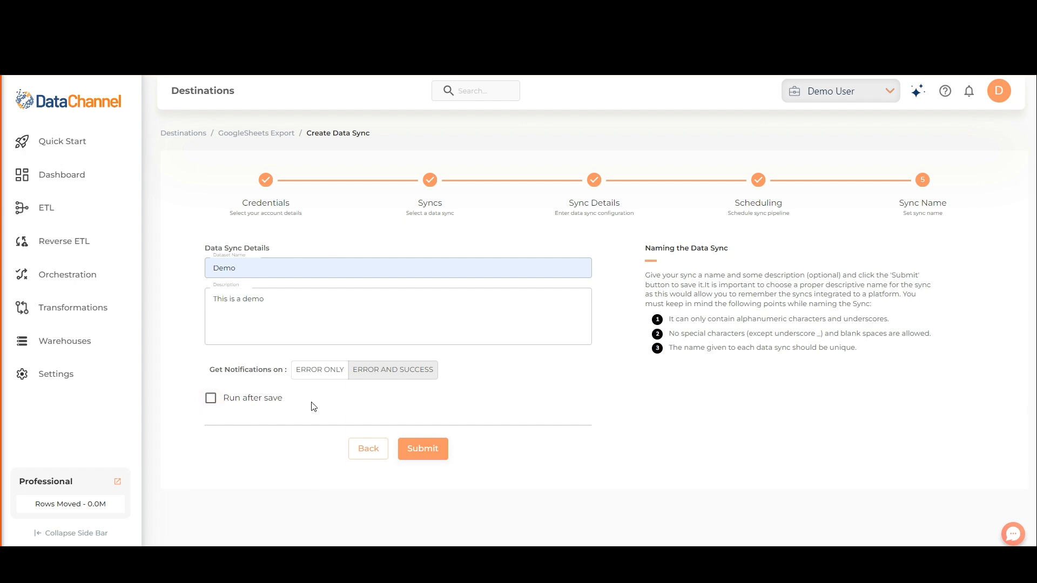
pyautogui.click(424, 452)
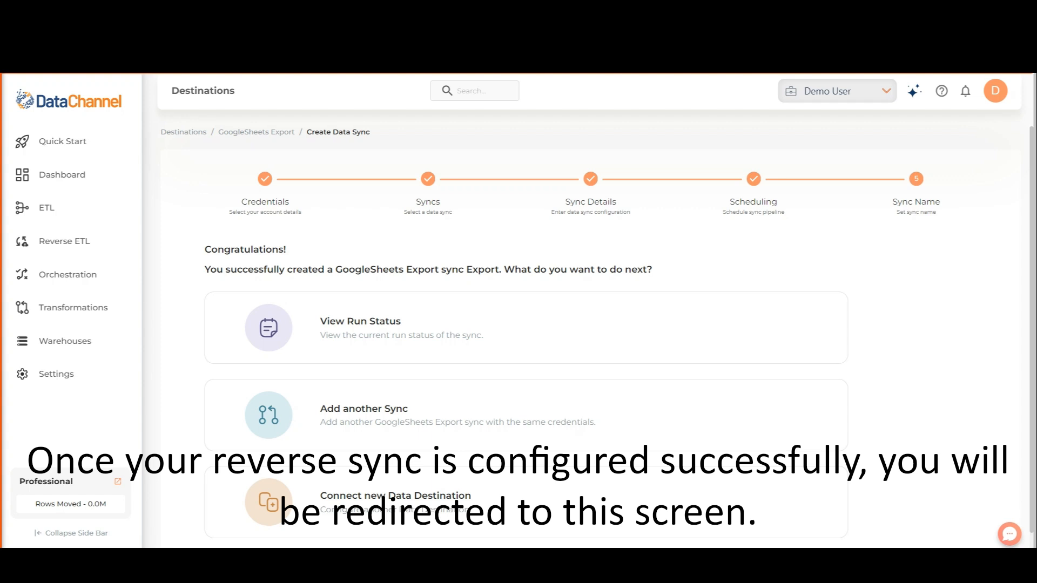
# View the sync's run status and open the logs of its 2024-05-13 run
pyautogui.click(489, 344)
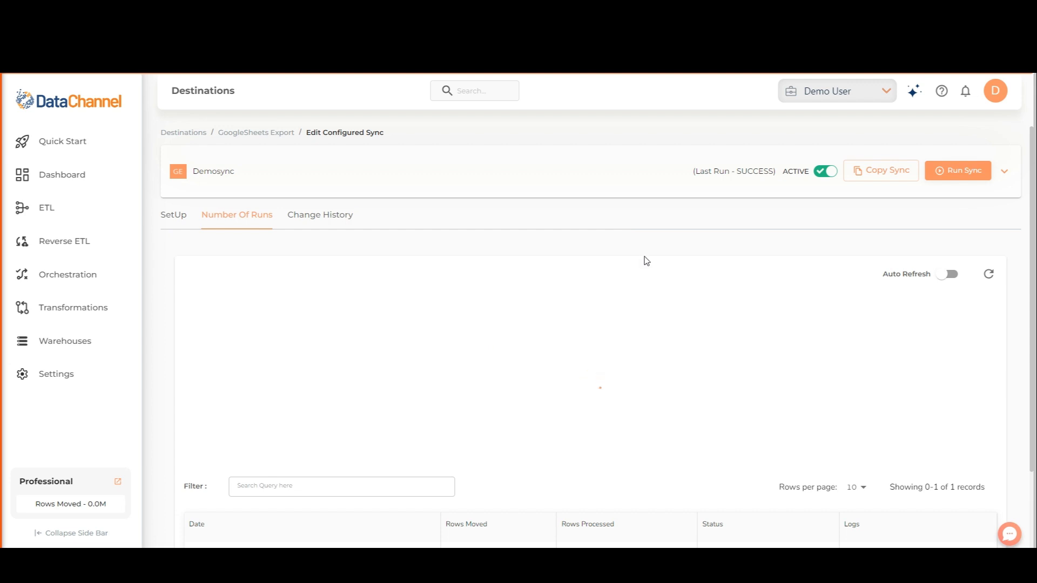
pyautogui.scroll(-1, 648, 282)
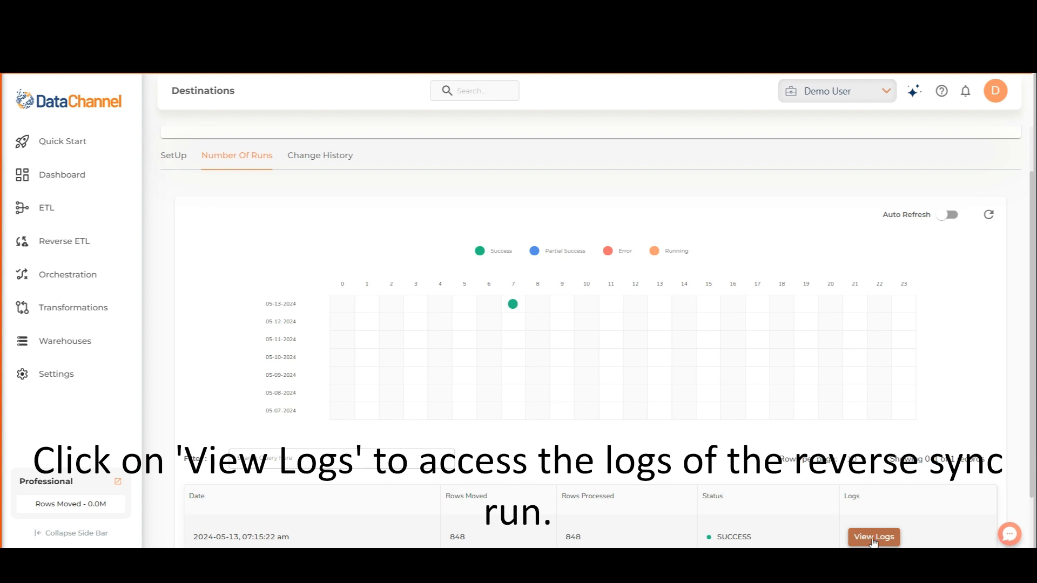
pyautogui.click(873, 539)
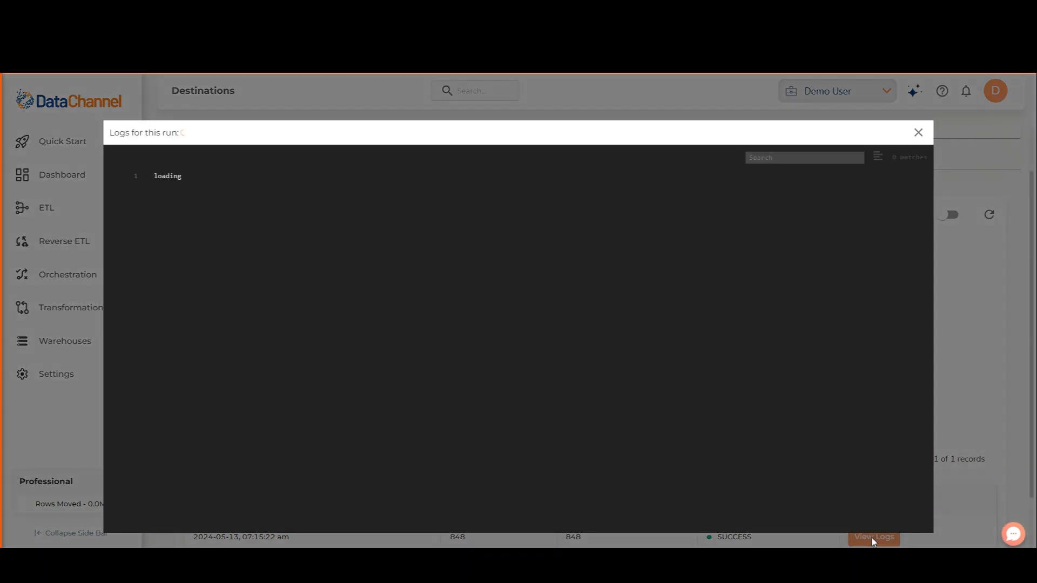